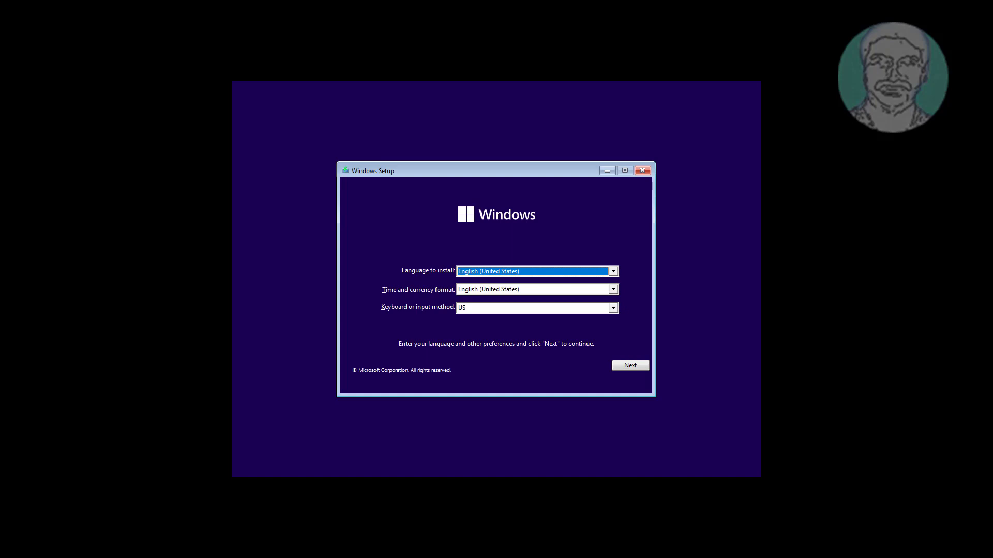
Go past the language page to Troubleshoot > Advanced options > Command Prompt
{"action": "left_click", "coordinate": [635, 370]}
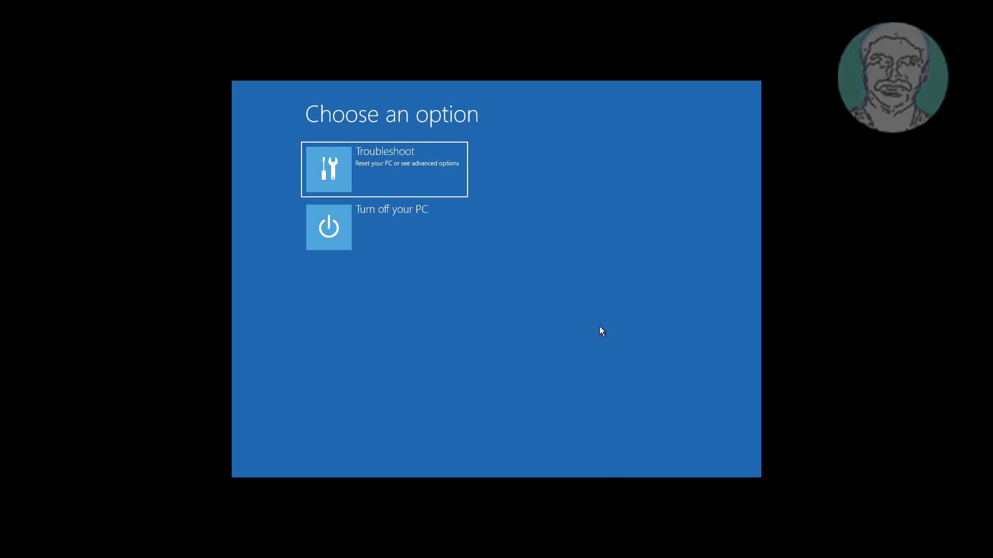
{"action": "left_click", "coordinate": [414, 182]}
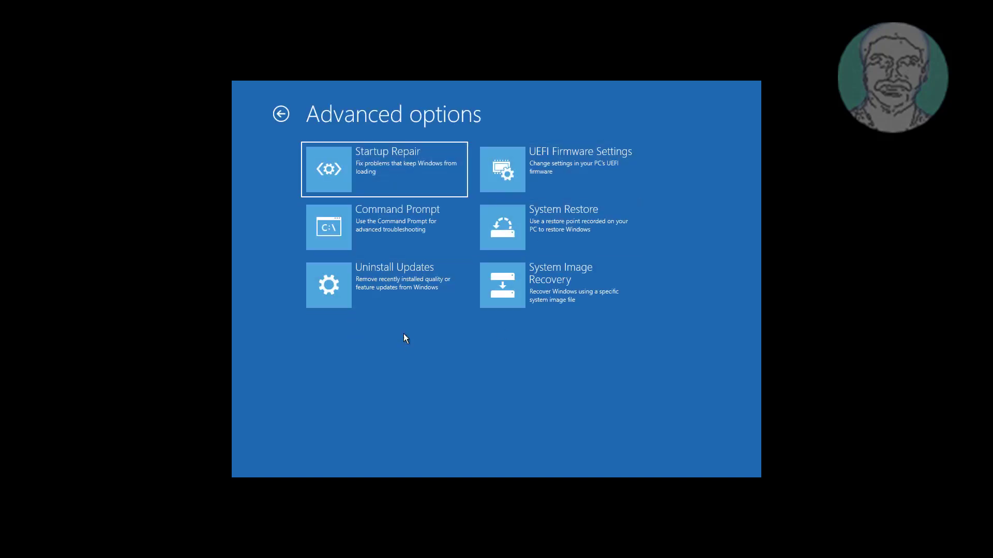
{"action": "left_click", "coordinate": [385, 233]}
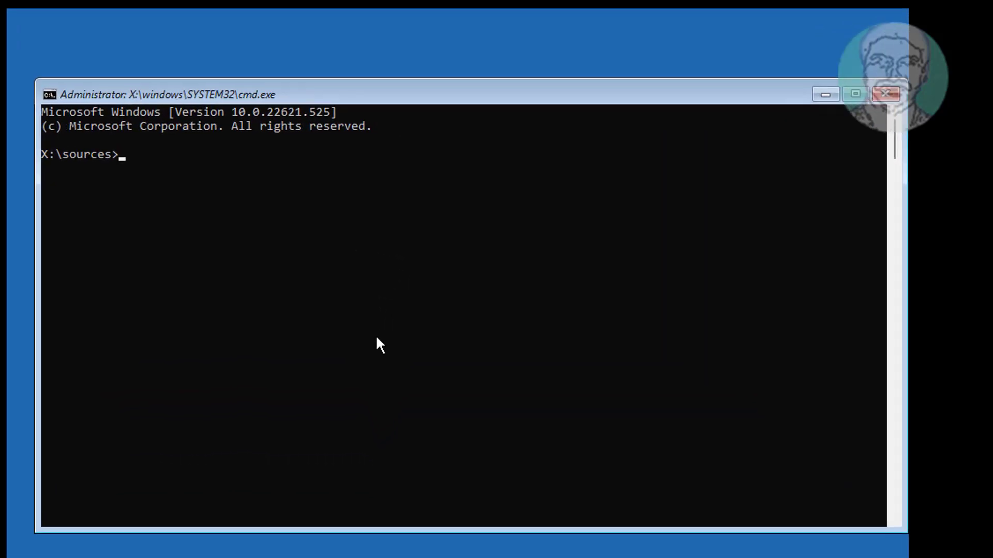
{"action": "type", "text": "bootrec "}
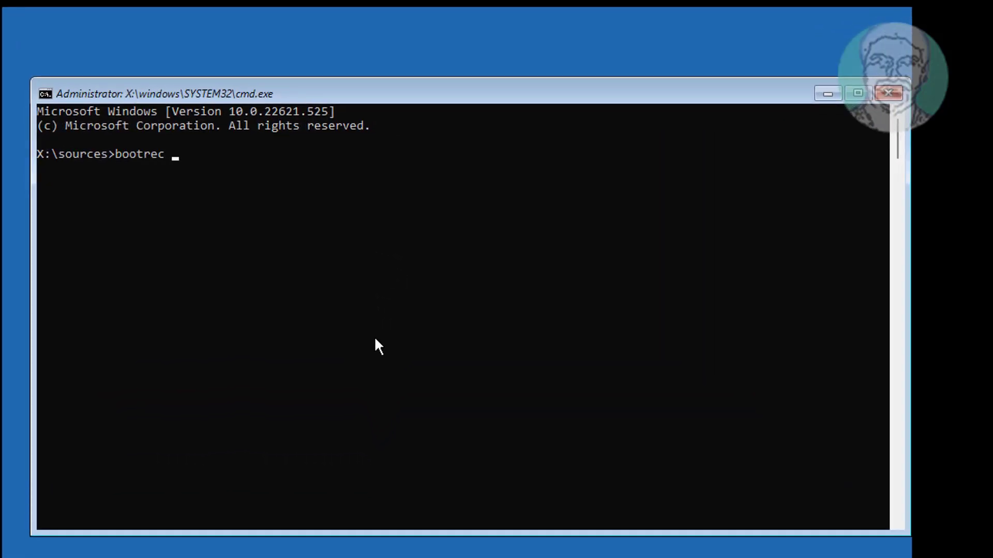
{"action": "type", "text": "/fixm"}
{"action": "type", "text": "br"}
Run bootrec /fixmbr, bootrec /fixboot, bootsect /nt60 sys, then bootrec /fixboot again
{"action": "key", "text": "Return"}
{"action": "type", "text": "boot"}
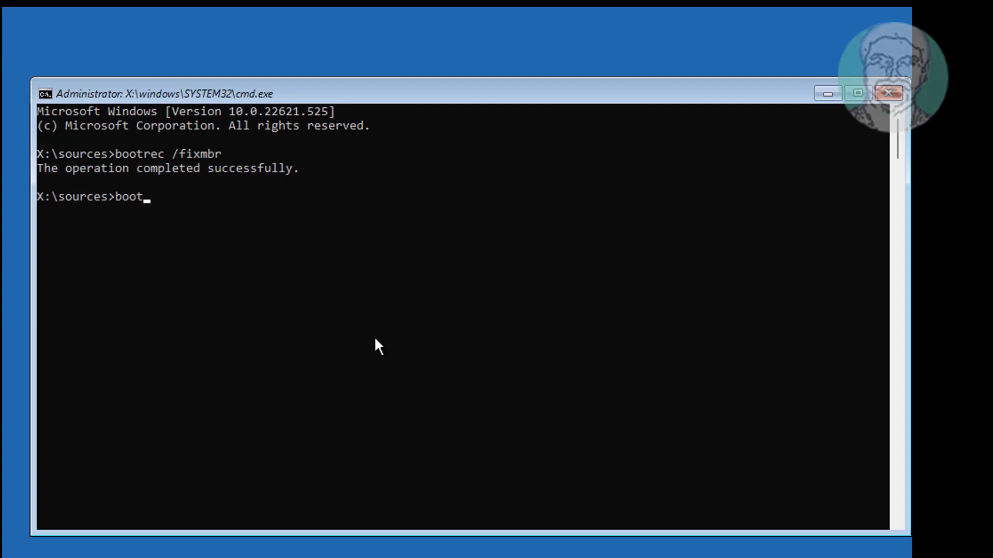
{"action": "type", "text": "rec /fi"}
{"action": "type", "text": "xboot"}
{"action": "key", "text": "Return"}
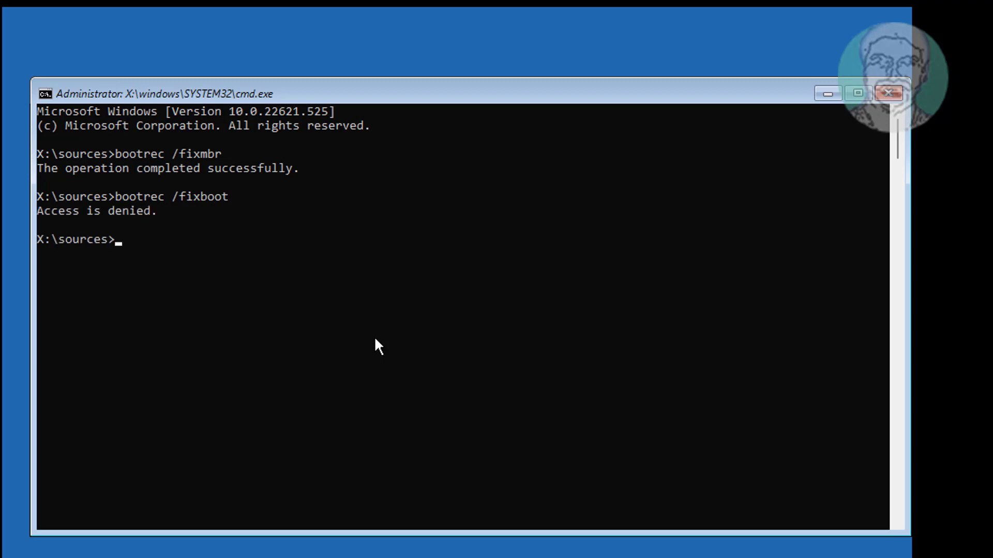
{"action": "type", "text": "bootse"}
{"action": "type", "text": "ct /nt6"}
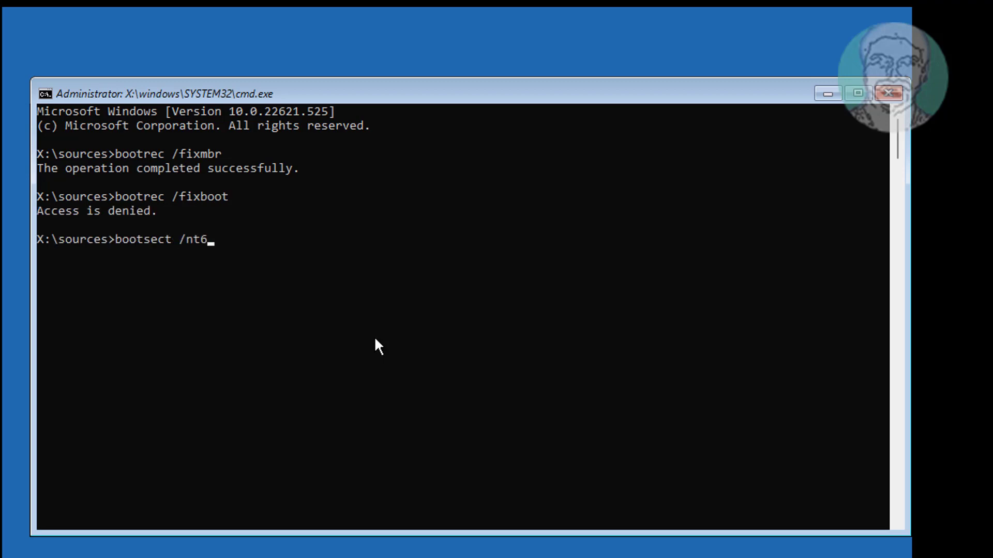
{"action": "type", "text": "0 sys"}
{"action": "key", "text": "Return"}
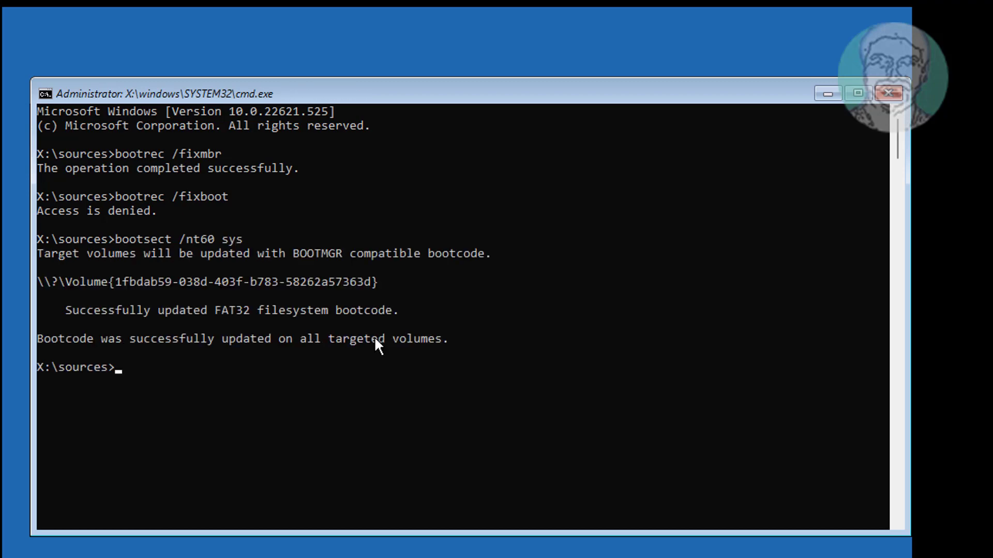
{"action": "type", "text": "boot"}
{"action": "type", "text": "rec /f"}
{"action": "type", "text": "ixboot"}
{"action": "key", "text": "Return"}
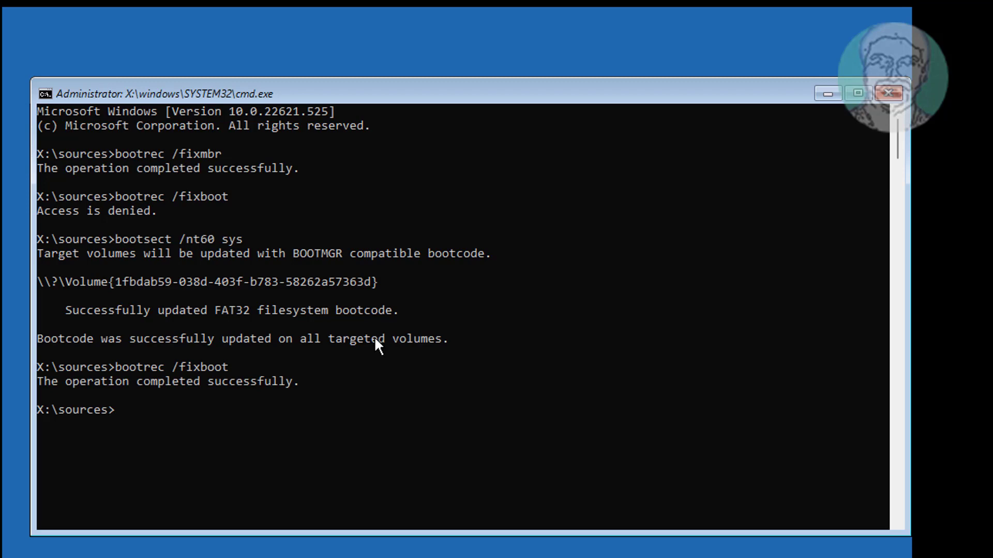
{"action": "type", "text": "diskpa"}
{"action": "type", "text": "rt"}
In diskpart, list volumes, select the FAT32 Volume 2 and assign it letter N
{"action": "key", "text": "Return"}
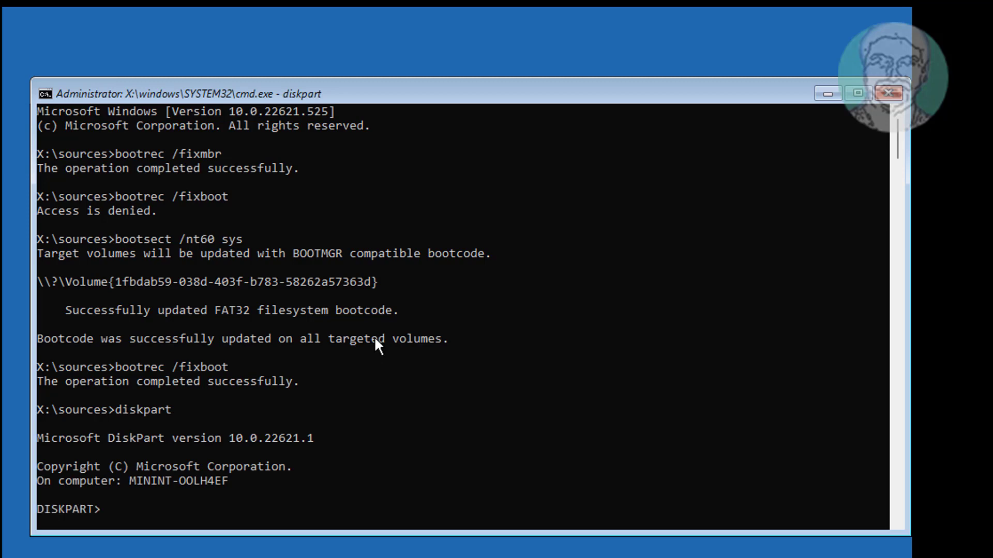
{"action": "type", "text": "list"}
{"action": "type", "text": " volume"}
{"action": "key", "text": "Return"}
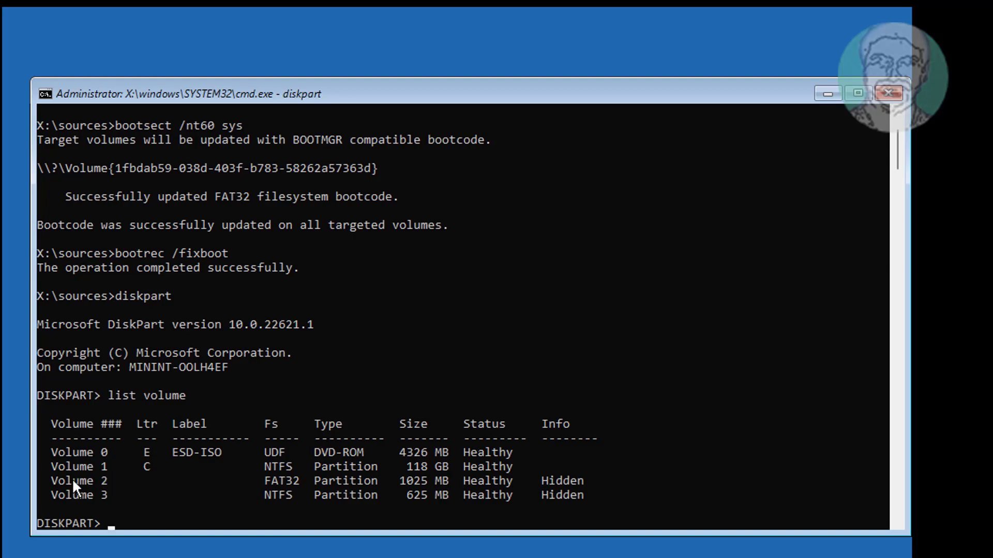
{"action": "mouse_move", "coordinate": [54, 480]}
{"action": "left_mouse_down"}
{"action": "mouse_move", "coordinate": [606, 497]}
{"action": "mouse_move", "coordinate": [620, 484]}
{"action": "left_mouse_up"}
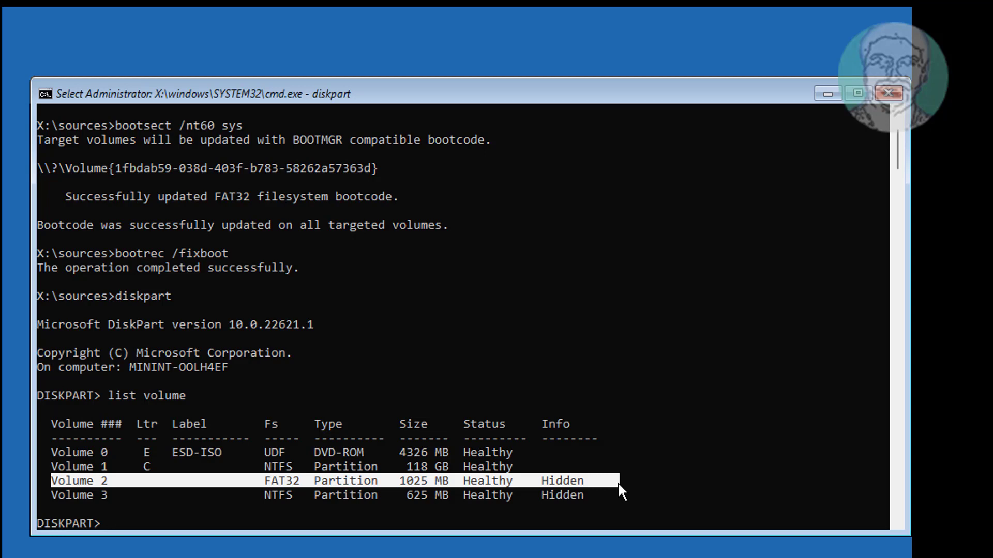
{"action": "type", "text": "sel vol"}
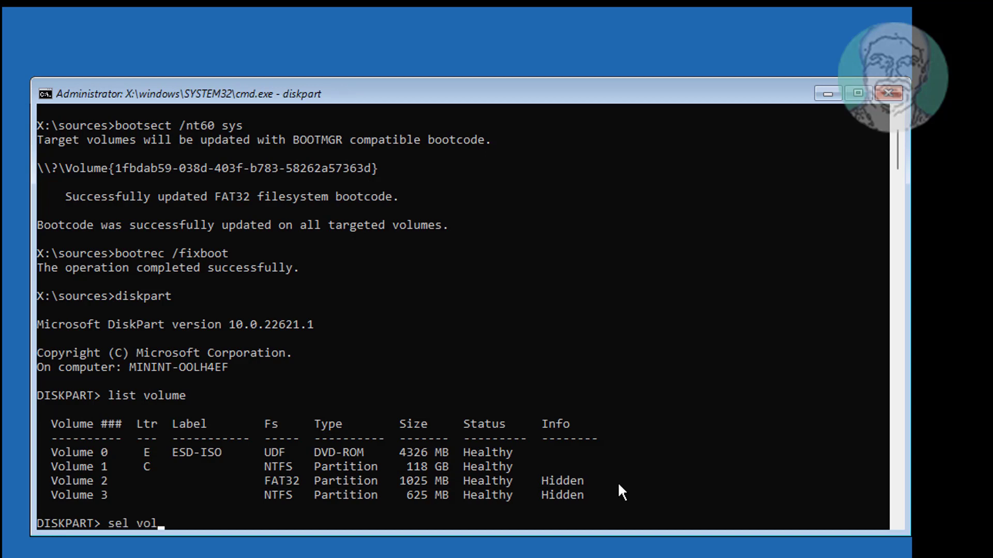
{"action": "type", "text": " 2"}
{"action": "key", "text": "Return"}
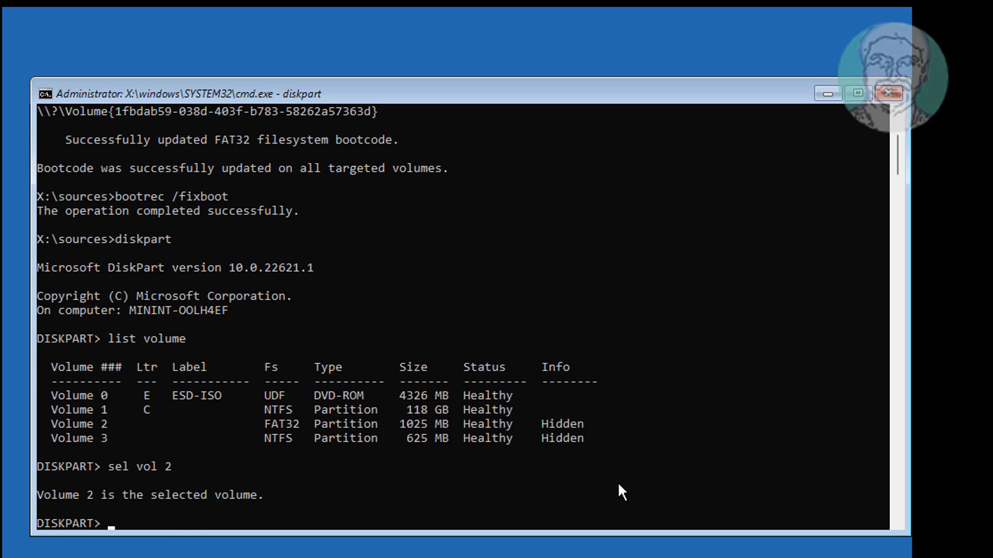
{"action": "type", "text": "assig"}
{"action": "type", "text": "n letter"}
{"action": "type", "text": "=n"}
{"action": "key", "text": "Return"}
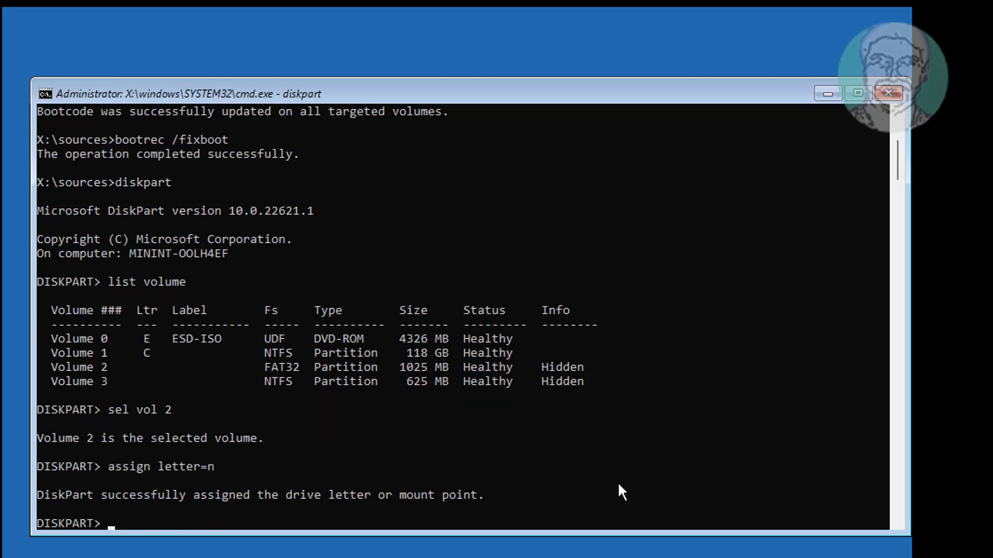
{"action": "type", "text": "exit"}
Exit diskpart, switch to N: and change into the EFI\Microsoft\Boot folder
{"action": "key", "text": "Return"}
{"action": "type", "text": "n"}
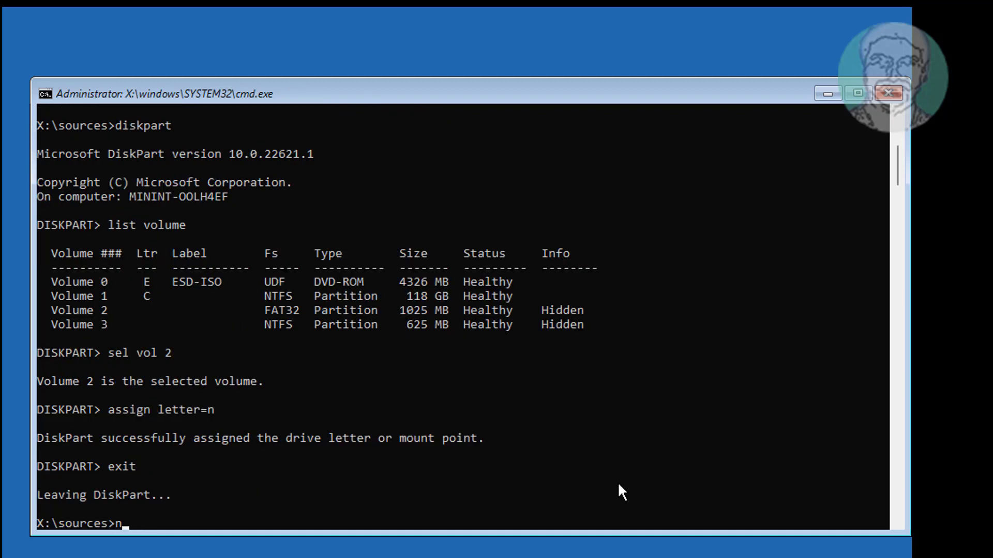
{"action": "type", "text": ":"}
{"action": "key", "text": "Return"}
{"action": "type", "text": "cd"}
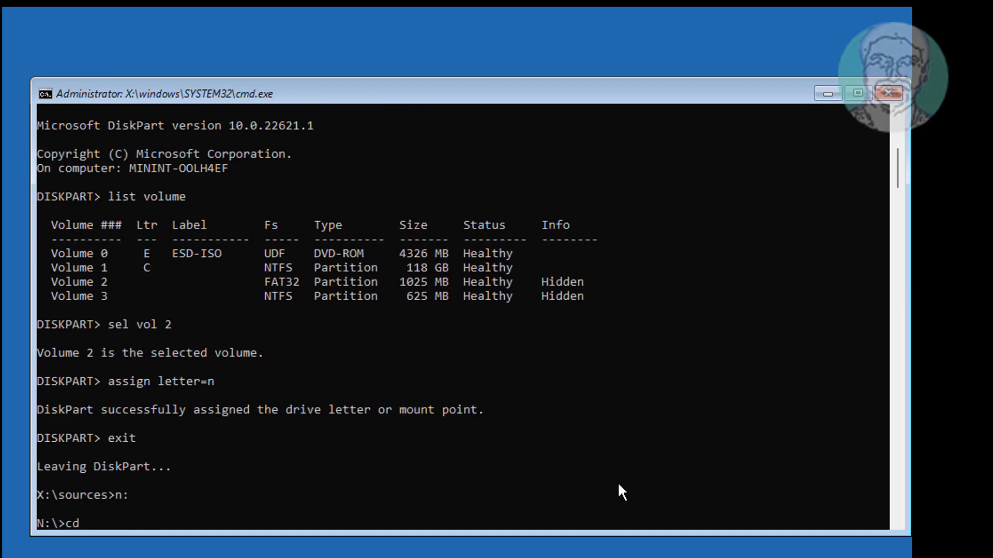
{"action": "type", "text": " efi"}
{"action": "key", "text": "Return"}
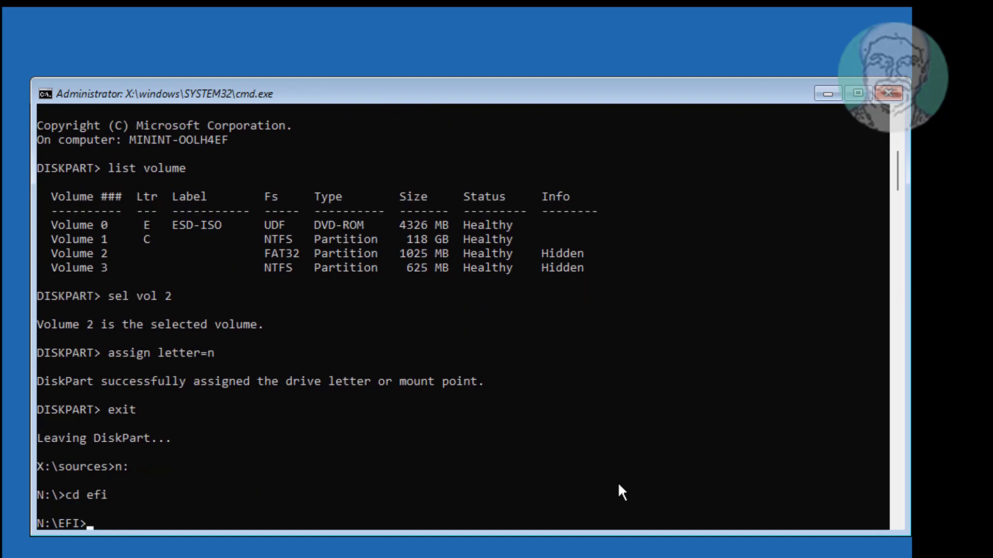
{"action": "type", "text": "cd micro"}
{"action": "type", "text": "soft"}
{"action": "key", "text": "Return"}
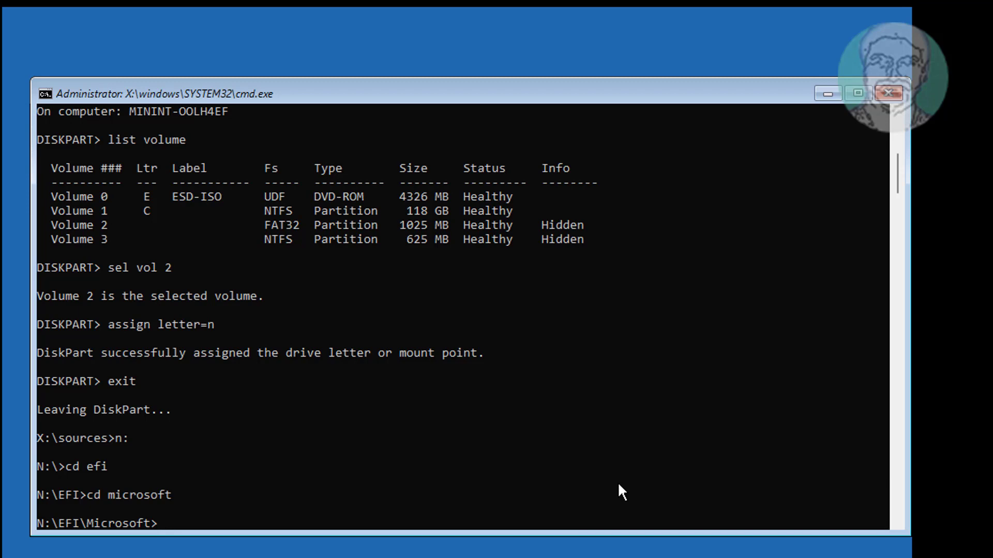
{"action": "type", "text": "cd boot"}
{"action": "key", "text": "Return"}
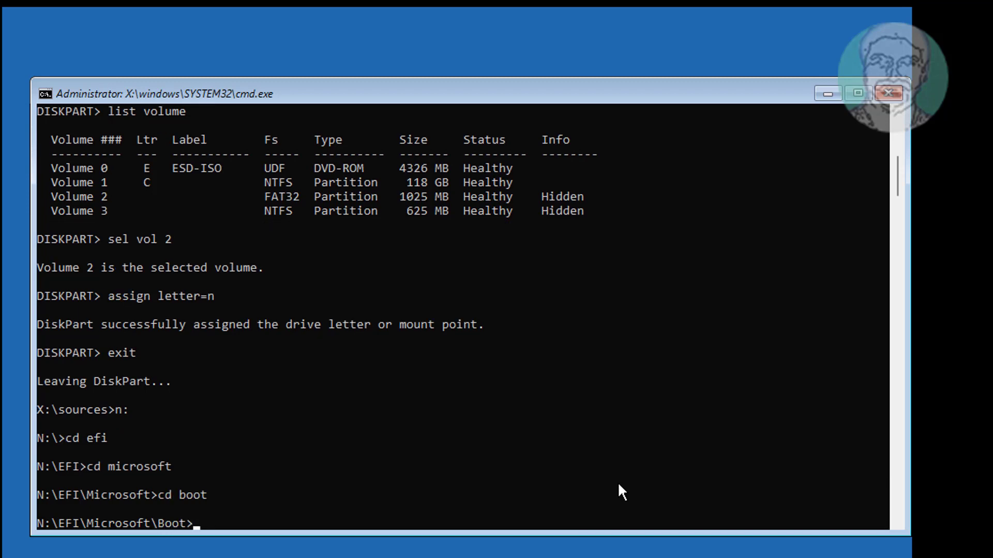
{"action": "type", "text": "at"}
{"action": "type", "text": "trib "}
{"action": "type", "text": "bcd -h"}
{"action": "type", "text": " -r -s"}
Clear the hidden, read-only and system attributes on bcd and rename it bcd7.old
{"action": "key", "text": "Return"}
{"action": "type", "text": "re"}
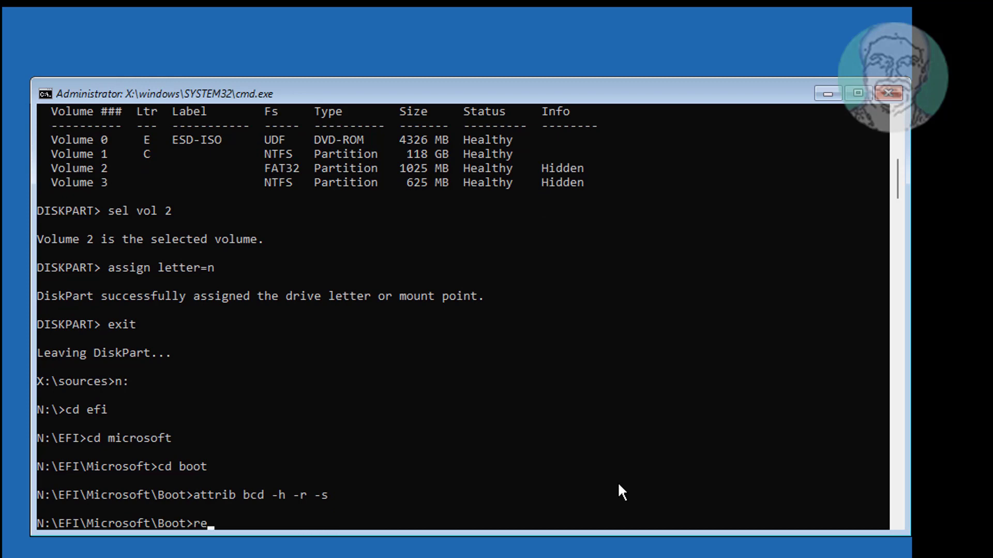
{"action": "type", "text": "n "}
{"action": "type", "text": "bcd "}
{"action": "type", "text": "bcd"}
{"action": "key", "text": "BackSpace"}
{"action": "type", "text": "7"}
{"action": "type", "text": ".ol"}
{"action": "type", "text": "d"}
{"action": "key", "text": "Return"}
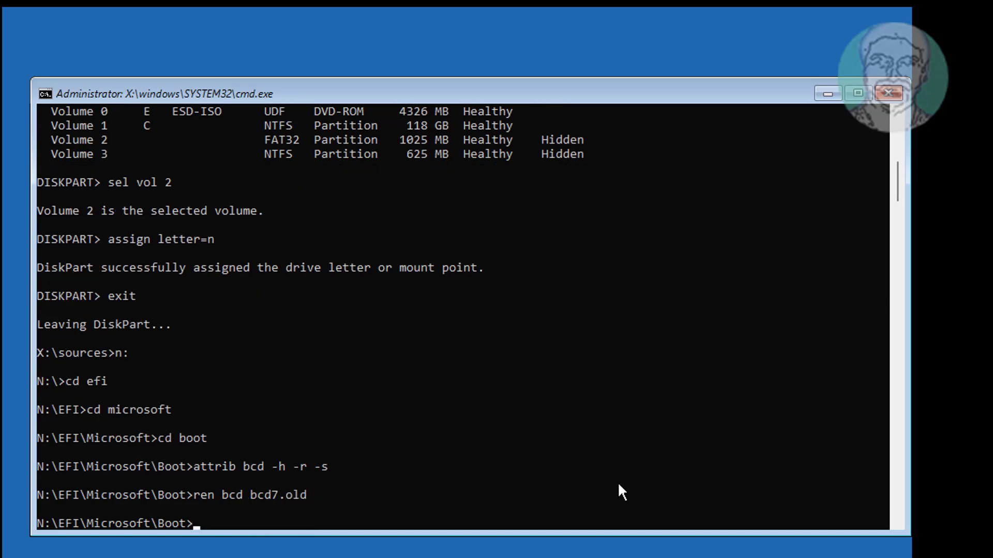
{"action": "type", "text": "boot"}
{"action": "type", "text": "rec /re"}
{"action": "type", "text": "buildbc"}
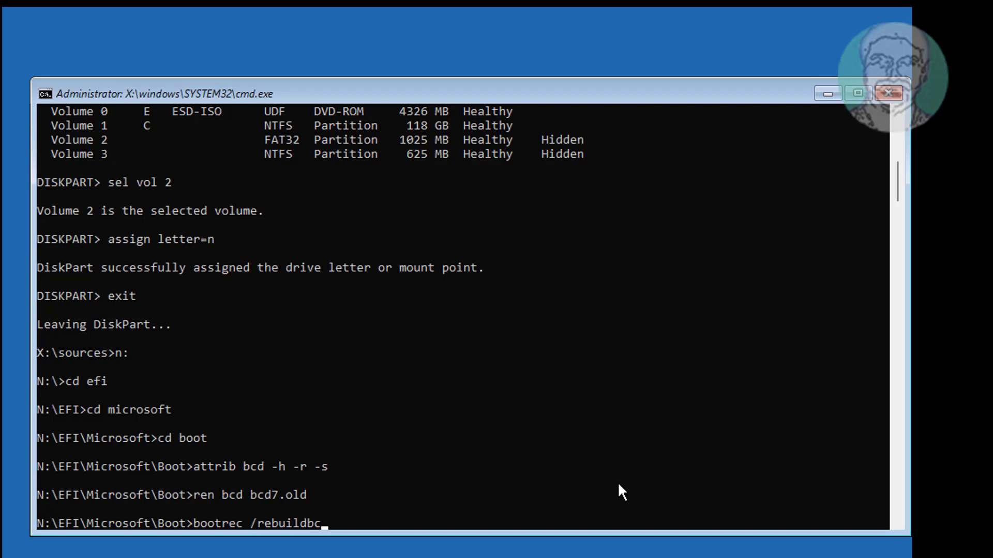
{"action": "type", "text": "d"}
Run bootrec /rebuildbcd and add the C:\Windows installation to the boot list
{"action": "key", "text": "Return"}
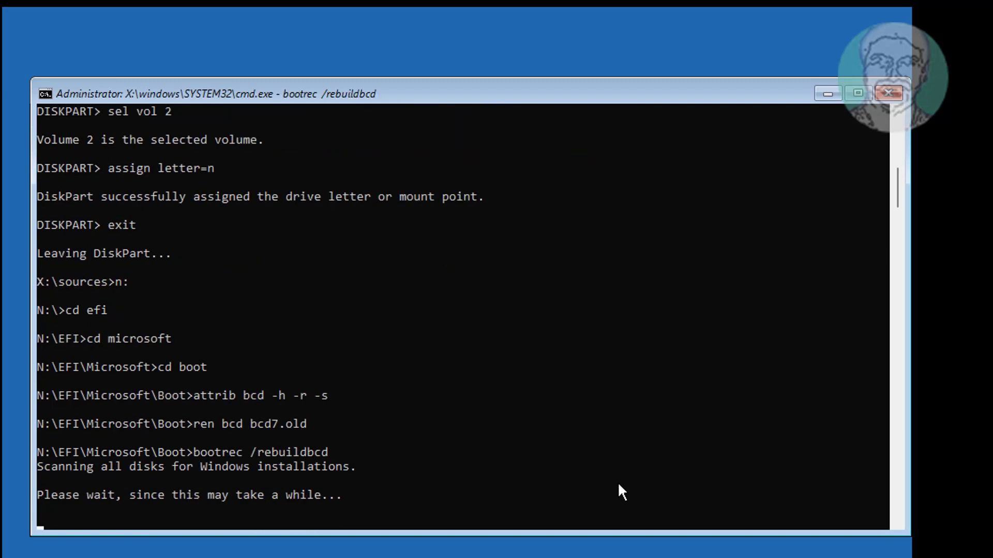
{"action": "type", "text": "A"}
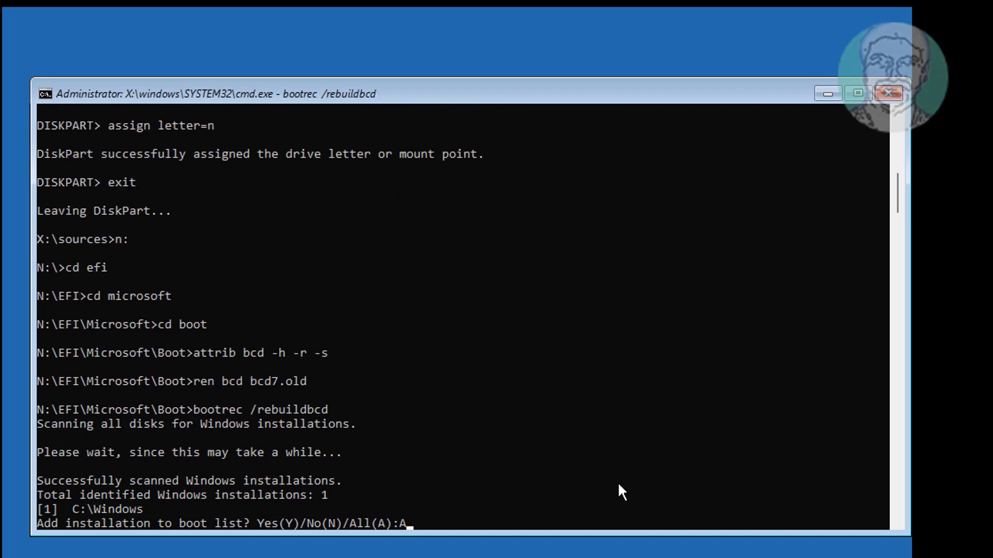
{"action": "key", "text": "Return"}
{"action": "type", "text": "bcd"}
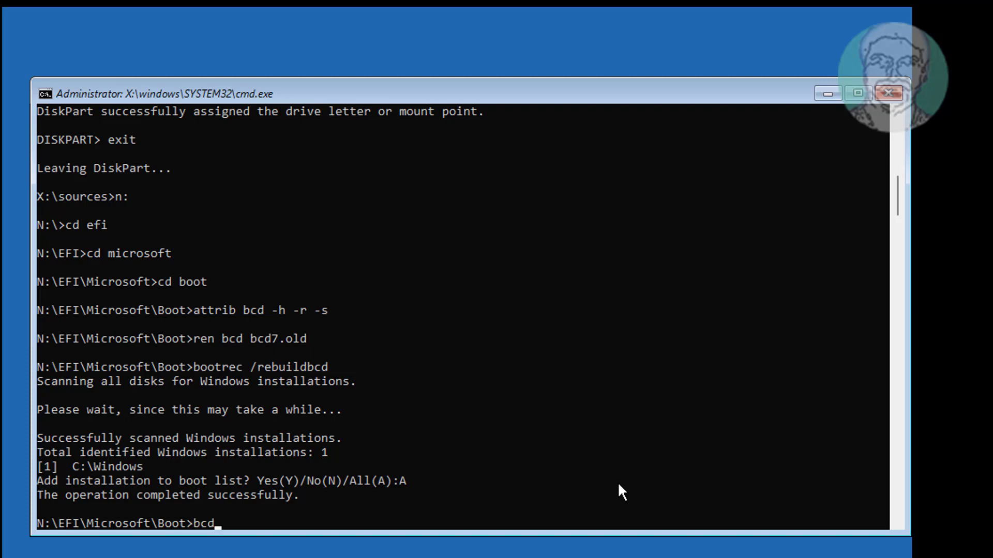
{"action": "type", "text": "boot "}
{"action": "type", "text": "c:"}
{"action": "type", "text": "\\windows"}
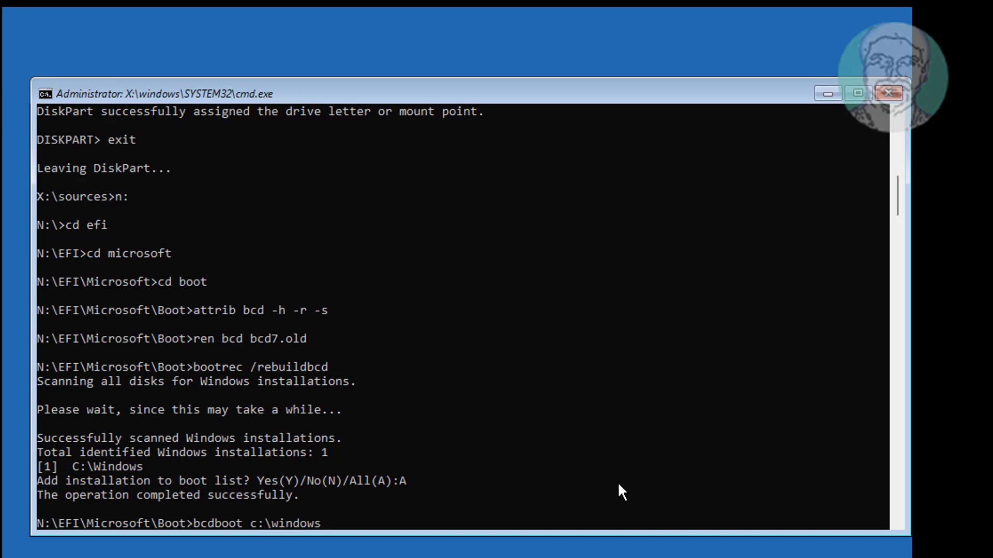
{"action": "type", "text": " /s"}
{"action": "type", "text": " n"}
{"action": "type", "text": ": /f"}
{"action": "type", "text": " All"}
Run bcdboot c:\windows /s n: /f All to create the boot files on N:
{"action": "key", "text": "Return"}
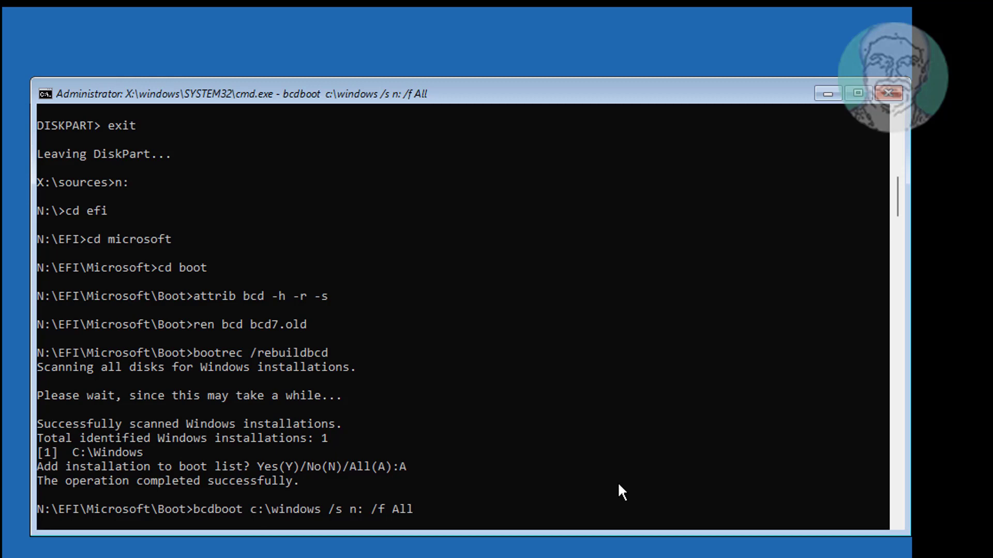
{"action": "type", "text": "exit"}
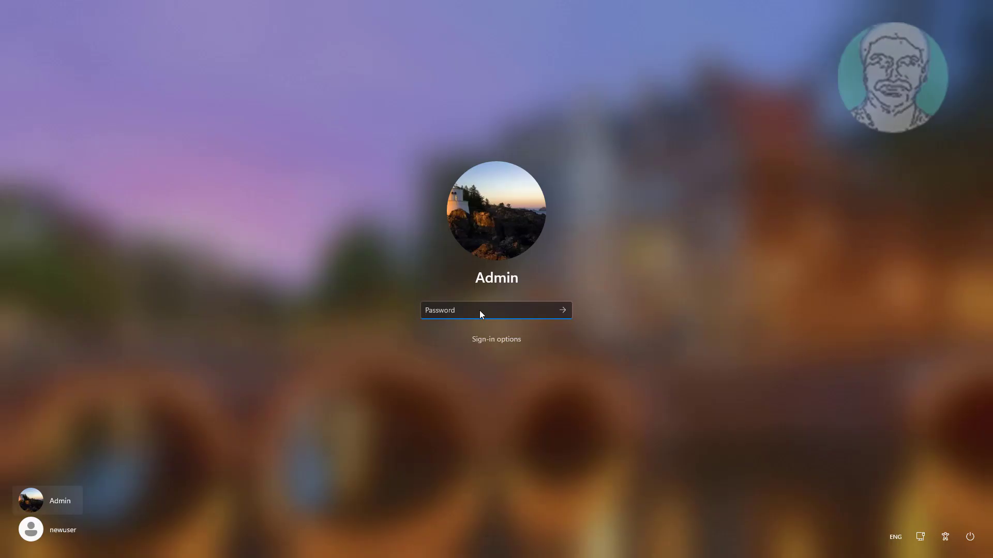
{"action": "type", "text": "passwor"}
Enter the Admin account password to sign in
{"action": "key", "text": "Return"}
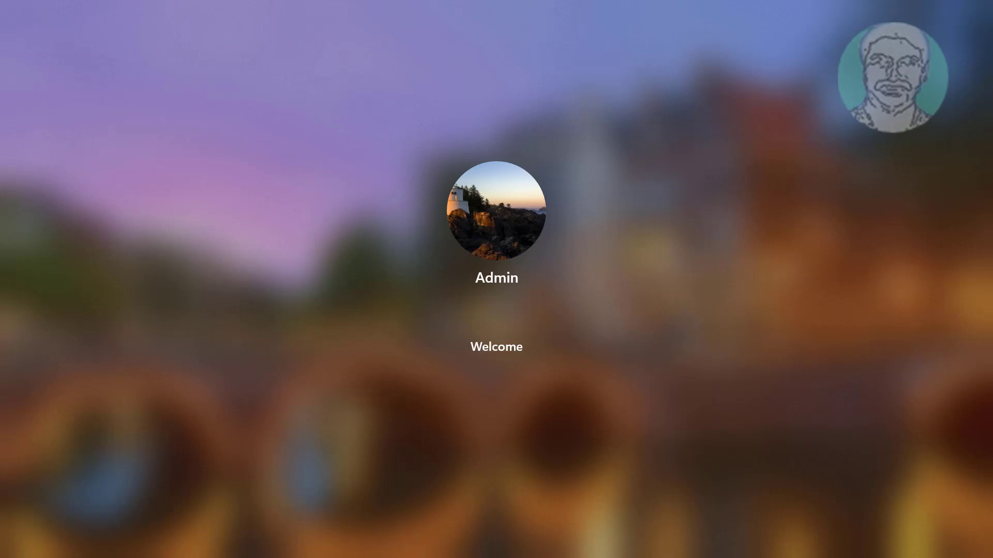